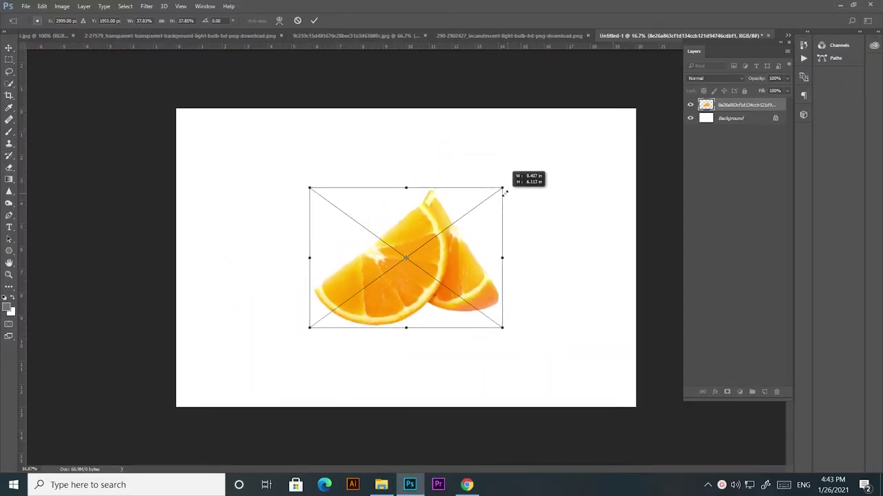
# Step: Apply the orange slices' placement and delete the front slice's flesh, leaving only its peel
pyautogui.press('Return')
pyautogui.hotkey('ctrl', '+')
pyautogui.hotkey('ctrl', '+')
pyautogui.hotkey('ctrl', '+')
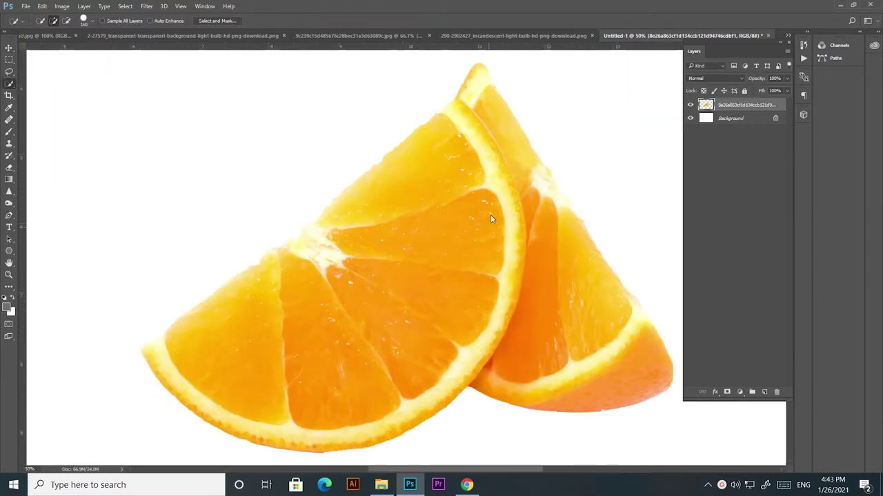
pyautogui.press('Delete')
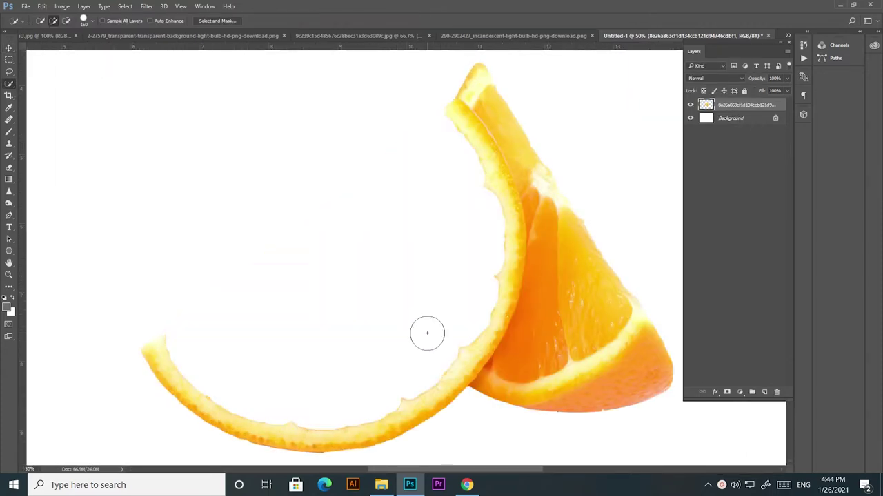
pyautogui.click(8, 72)
pyautogui.moveTo(158, 336); pyautogui.dragTo(172, 352)
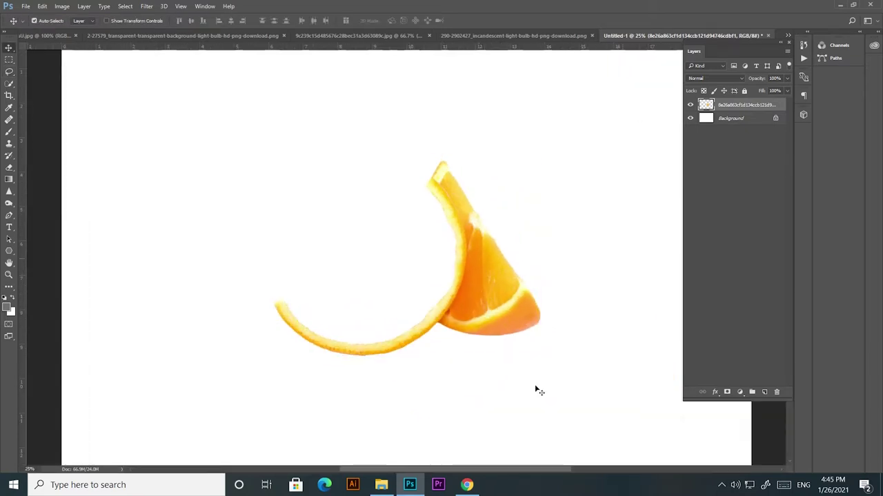
# Step: Bring the bubbly water image in, rotated about 30° at 50% opacity
pyautogui.click(380, 484)
pyautogui.keyDown('ctrl'); pyautogui.click(394, 141); pyautogui.keyUp('ctrl')
pyautogui.moveTo(394, 141)
pyautogui.mouseDown()
pyautogui.moveTo(408, 486)
pyautogui.moveTo(402, 289)
pyautogui.moveTo(505, 350)
pyautogui.moveTo(473, 280)
pyautogui.moveTo(522, 384)
pyautogui.moveTo(552, 241)
pyautogui.mouseUp()
pyautogui.press('Return')
pyautogui.press('5')
# Step: Rotate the water image and warp it to follow the peel's curve
pyautogui.hotkey('ctrl', 't')
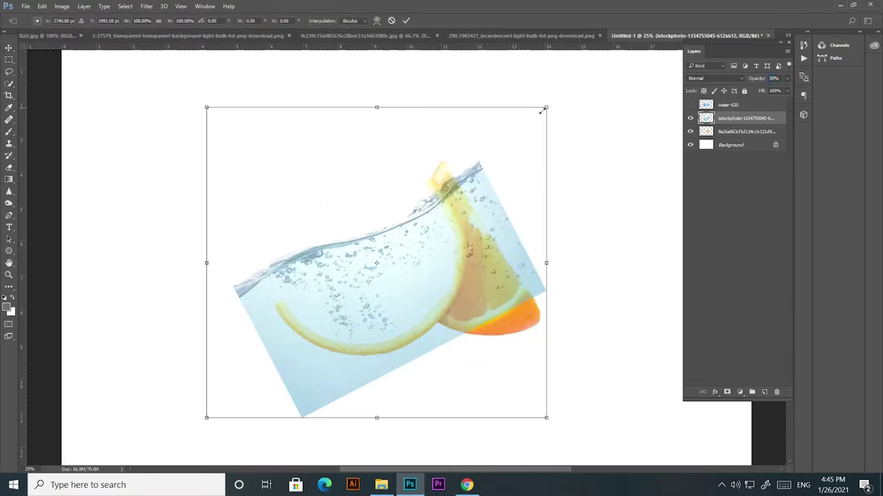
pyautogui.moveTo(542, 111); pyautogui.dragTo(544, 144)
pyautogui.hotkey('ctrl', '+')
pyautogui.rightClick(481, 314)
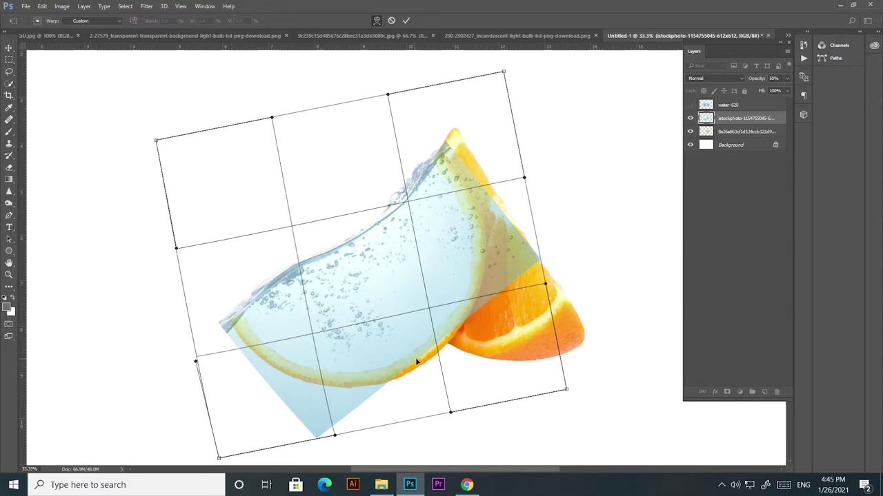
pyautogui.hotkey('ctrl', '+')
pyautogui.moveTo(234, 310)
pyautogui.mouseDown()
pyautogui.moveTo(197, 320)
pyautogui.moveTo(241, 315)
pyautogui.moveTo(191, 322)
pyautogui.mouseUp()
pyautogui.press('Return')
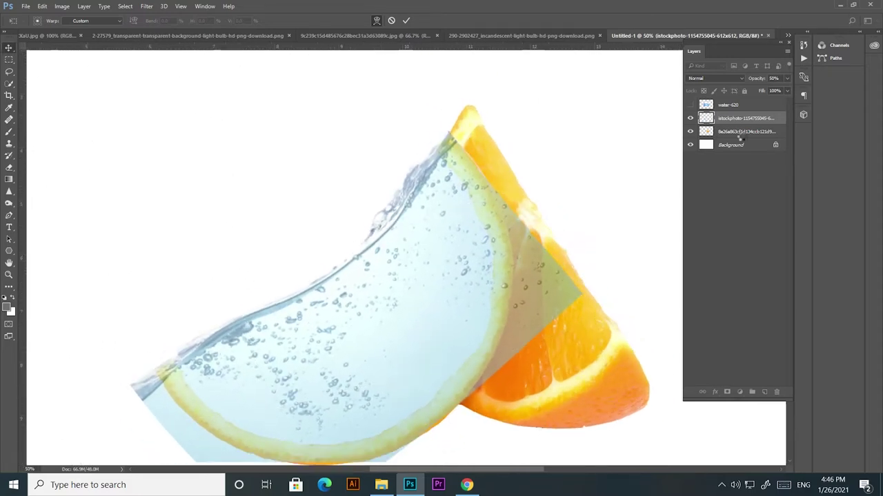
# Step: Trim away the water covering the orange using the slices' outline as a selection
pyautogui.hotkey('ctrl', '-')
pyautogui.hotkey('ctrl', '-')
pyautogui.keyDown('ctrl'); pyautogui.click(706, 131); pyautogui.keyUp('ctrl')
pyautogui.press('Delete')
pyautogui.hotkey('ctrl', 'd')
pyautogui.hotkey('ctrl', '+')
pyautogui.press('p')
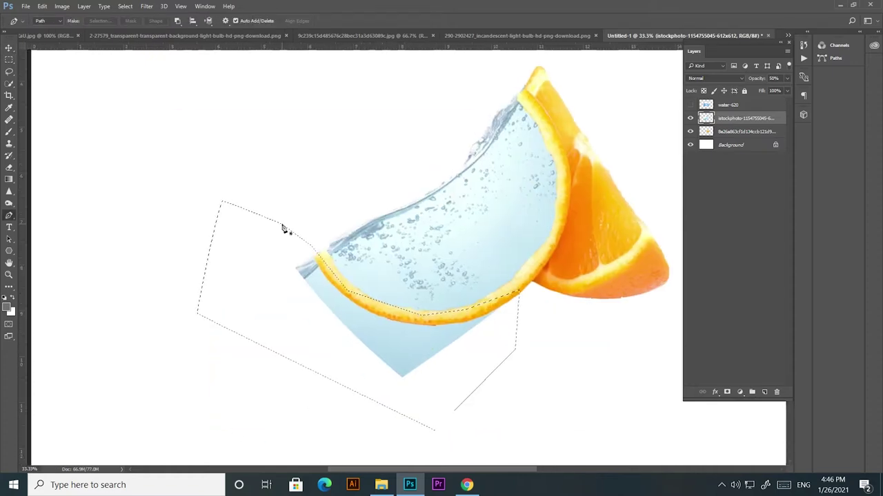
pyautogui.hotkey('ctrl', '+')
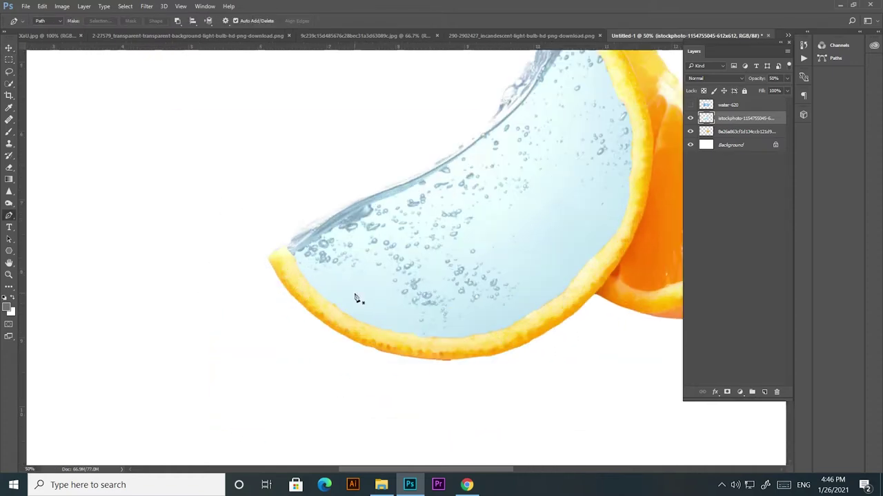
# Step: Erase stray water near the slice tip
pyautogui.scroll(-2, 449, 296)
pyautogui.scroll(2, 328, 341)
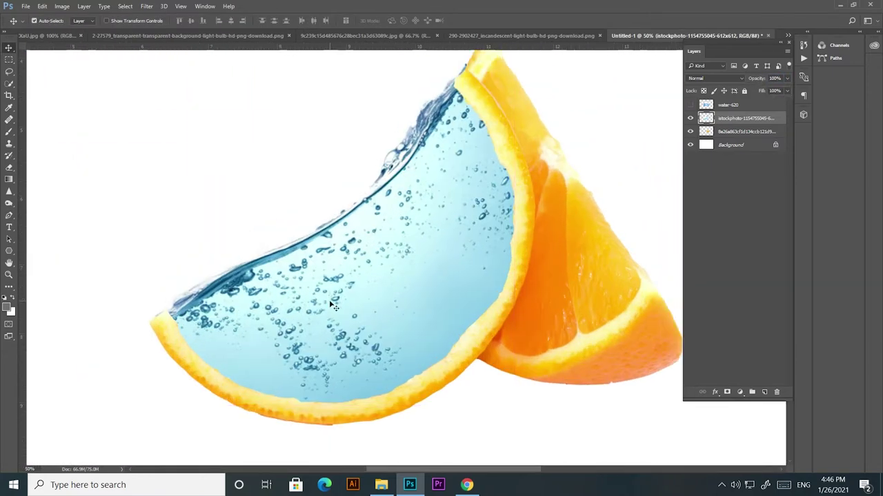
pyautogui.scroll(2, 328, 341)
pyautogui.scroll(2, 328, 341)
pyautogui.scroll(-1, 329, 342)
pyautogui.hotkey('ctrl', 't')
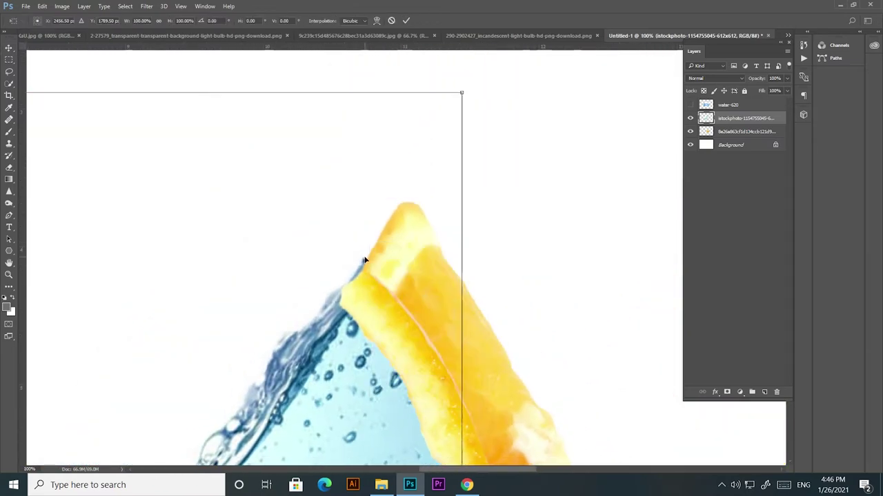
pyautogui.press('e')
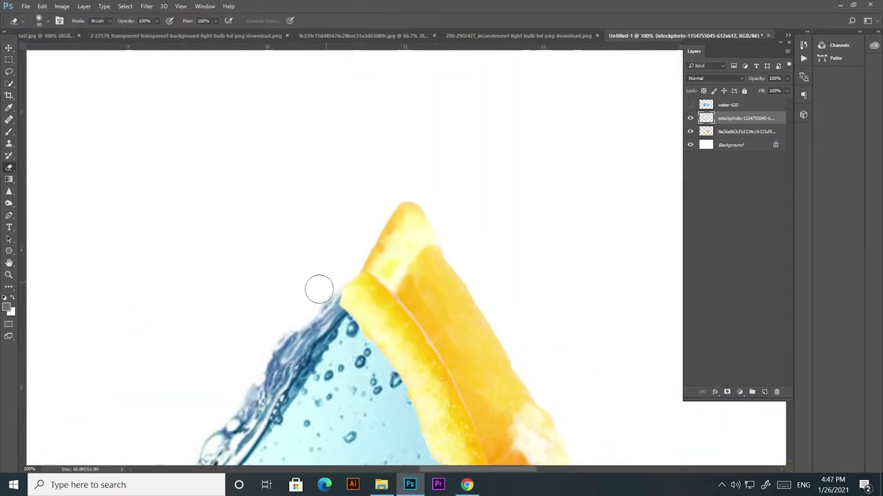
pyautogui.moveTo(319, 288); pyautogui.dragTo(372, 288)
# Step: Load the orange slices' outline as a selection
pyautogui.scroll(-1, 408, 220)
pyautogui.scroll(-2, 408, 220)
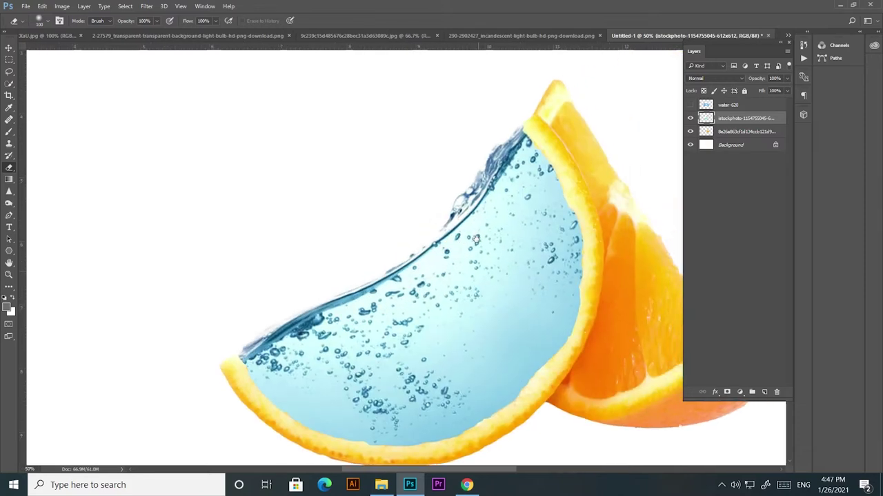
pyautogui.press('v')
pyautogui.scroll(-1, 591, 290)
pyautogui.click(735, 131)
# Step: Contract the orange selection slightly inward
pyautogui.click(125, 6)
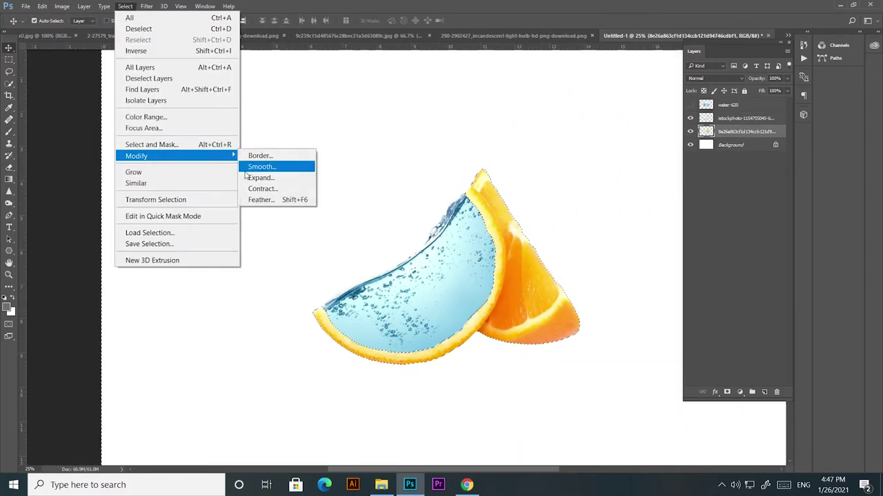
pyautogui.click(256, 191)
pyautogui.press('Return')
pyautogui.moveTo(511, 204); pyautogui.dragTo(514, 208)
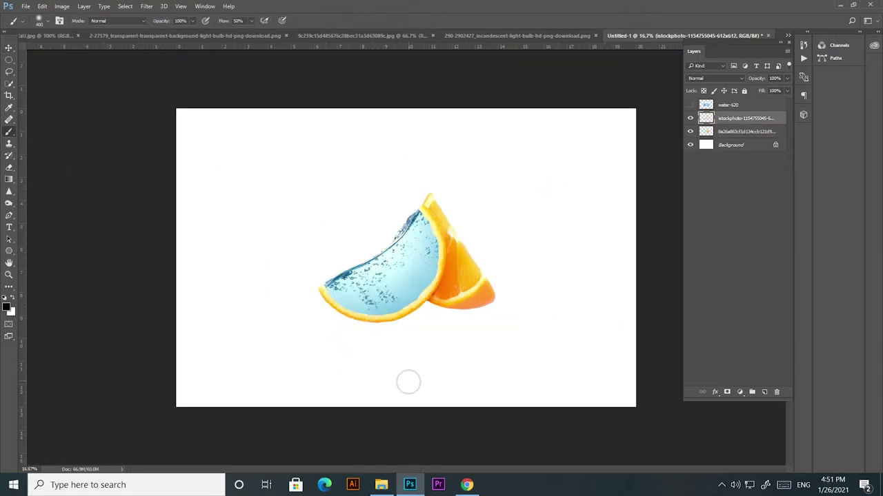
# Step: On a new layer, paint a soft black dot and squash it into a flat ellipse
pyautogui.hotkey('ctrl', 'shift', 'alt', 'n')
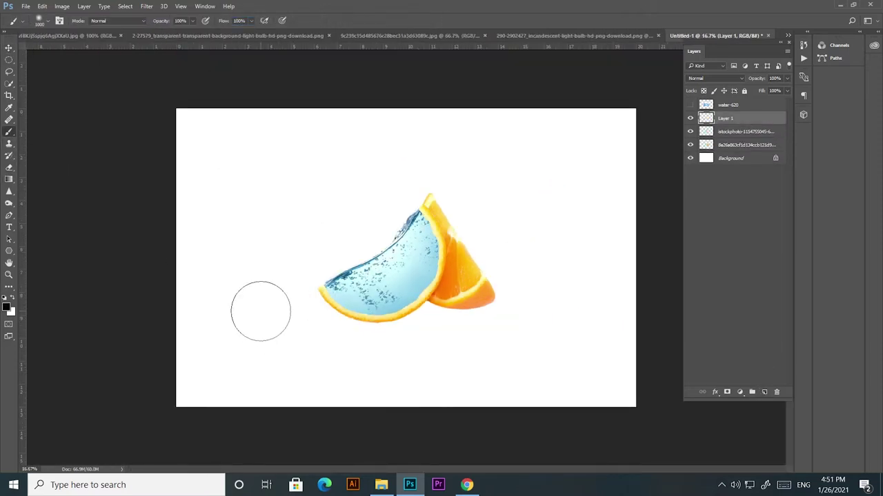
pyautogui.click(260, 311)
pyautogui.hotkey('ctrl', 't')
pyautogui.moveTo(259, 251); pyautogui.dragTo(258, 339)
pyautogui.hotkey('ctrl', '+')
# Step: Widen the shadow ellipse under the slice and move its layer below the oranges
pyautogui.moveTo(391, 366); pyautogui.dragTo(400, 369)
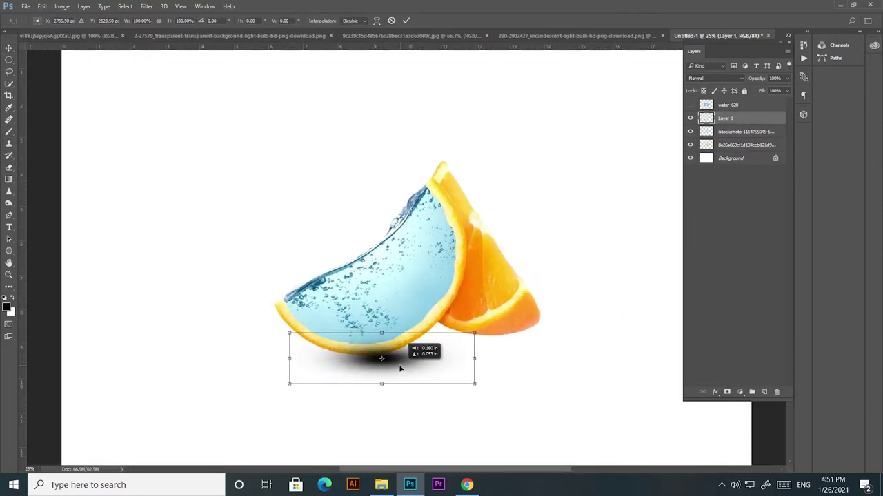
pyautogui.moveTo(289, 359); pyautogui.dragTo(266, 357)
pyautogui.moveTo(496, 355); pyautogui.dragTo(512, 352)
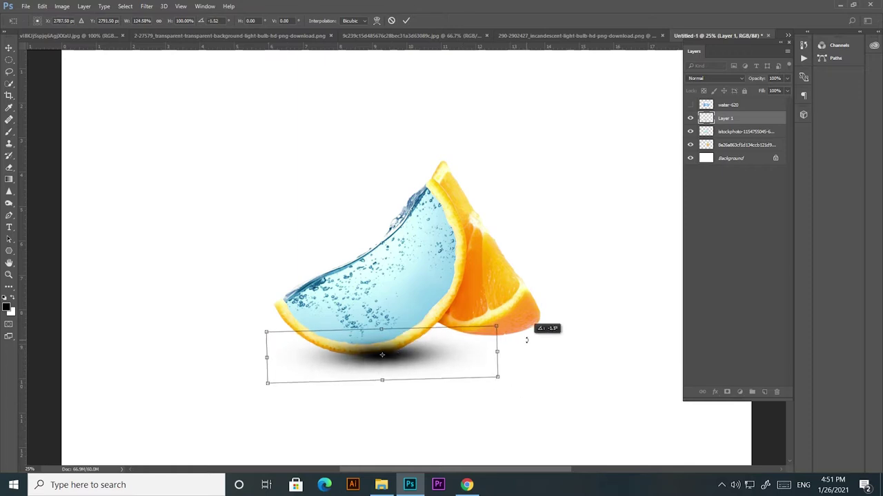
pyautogui.press('Return')
pyautogui.hotkey('ctrl', 'shift', '[')
pyautogui.moveTo(399, 358); pyautogui.dragTo(408, 360)
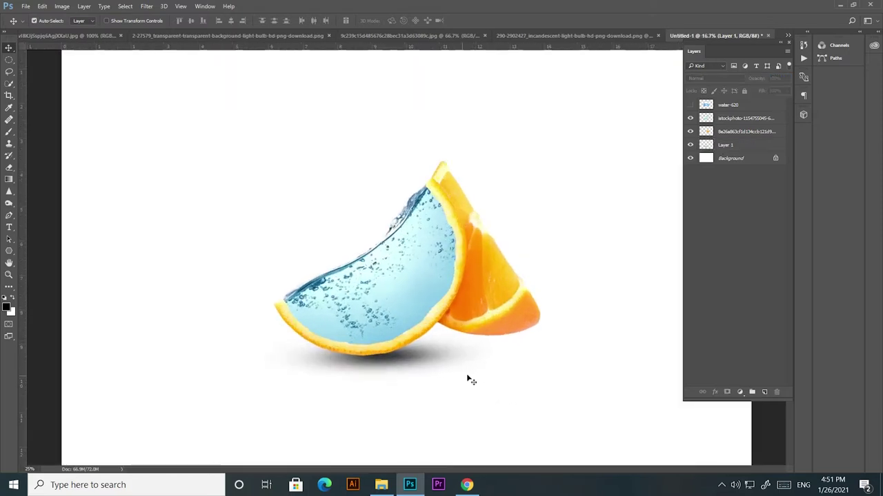
pyautogui.hotkey('ctrl', '-')
# Step: Add a new layer just above Background and draw a horizontal gradient across it
pyautogui.hotkey('ctrl', 'shift', 'alt', 'n')
pyautogui.hotkey('ctrl', 'shift', '[')
pyautogui.press('g')
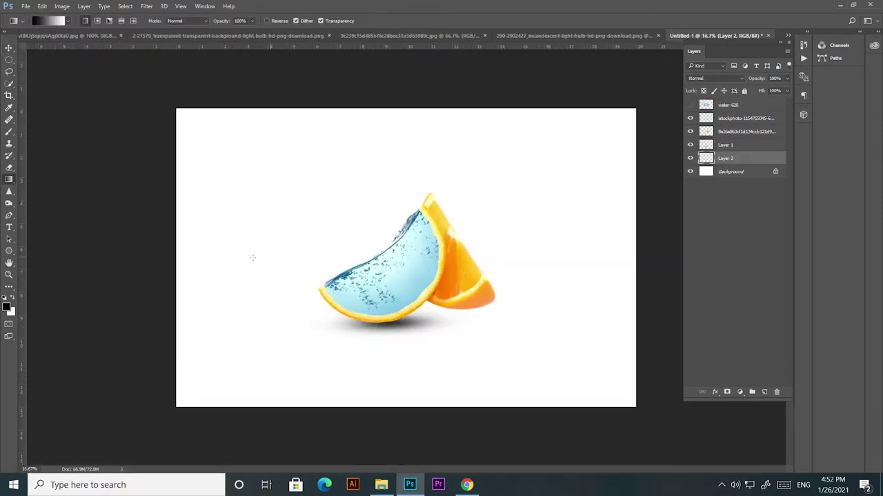
pyautogui.moveTo(252, 257); pyautogui.dragTo(531, 267)
# Step: Set both gradient end stops to light blue sampled from the water
pyautogui.click(50, 20)
pyautogui.click(667, 267)
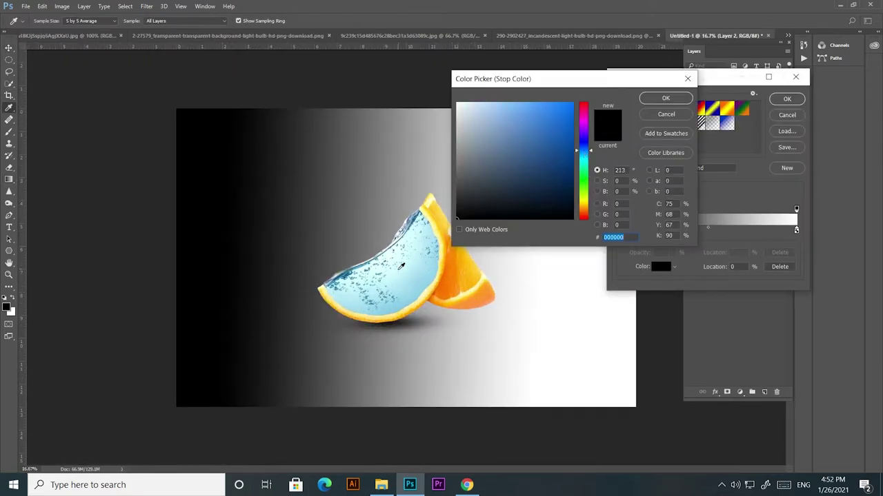
pyautogui.click(358, 270)
pyautogui.press('Return')
pyautogui.doubleClick(796, 229)
pyautogui.click(426, 252)
pyautogui.press('Return')
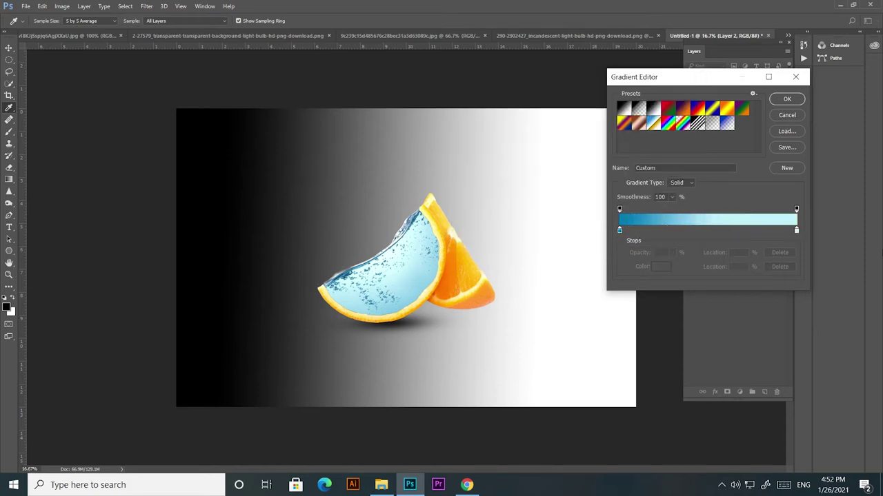
# Step: Make the gradient sky blue-white-sky blue with a white middle stop and redraw it
pyautogui.click(661, 266)
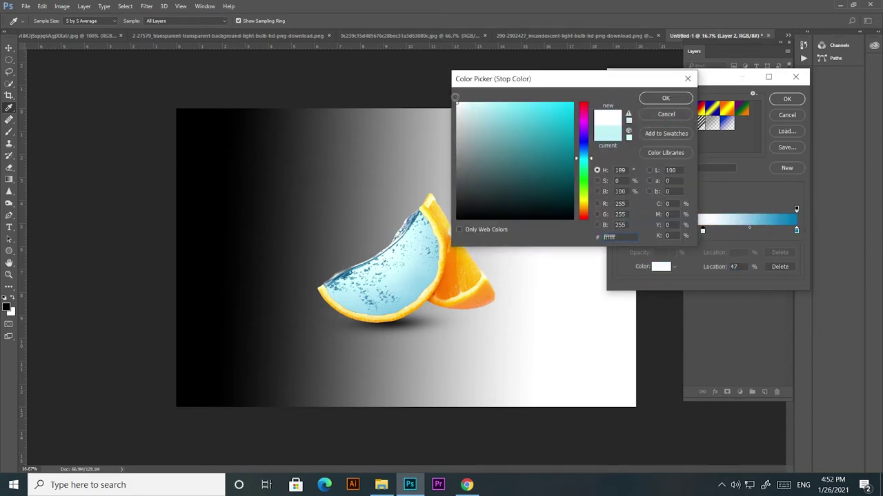
pyautogui.click(665, 98)
pyautogui.click(619, 229)
pyautogui.click(661, 266)
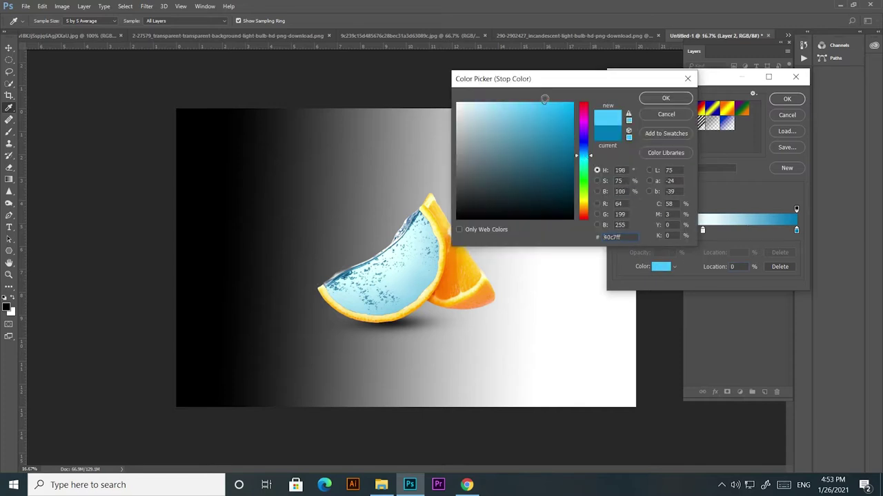
pyautogui.click(665, 98)
pyautogui.click(787, 99)
pyautogui.moveTo(276, 256); pyautogui.dragTo(580, 262)
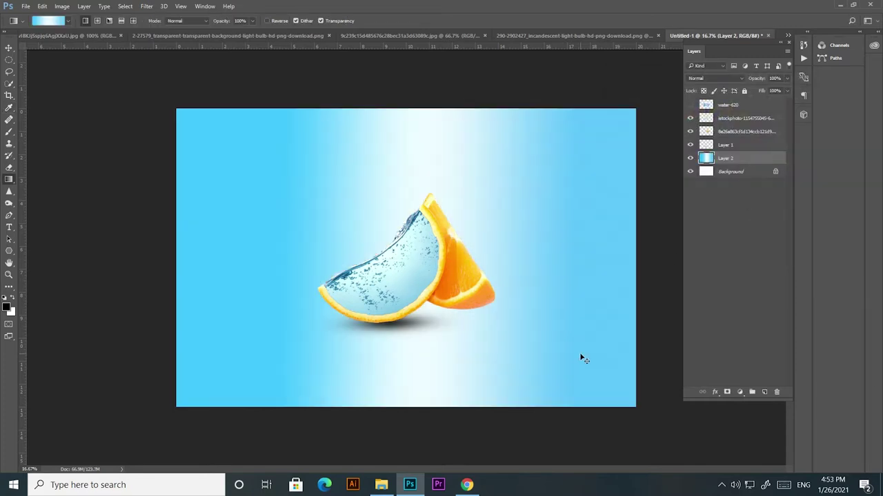
pyautogui.hotkey('ctrl', '-')
pyautogui.click(48, 20)
pyautogui.click(685, 230)
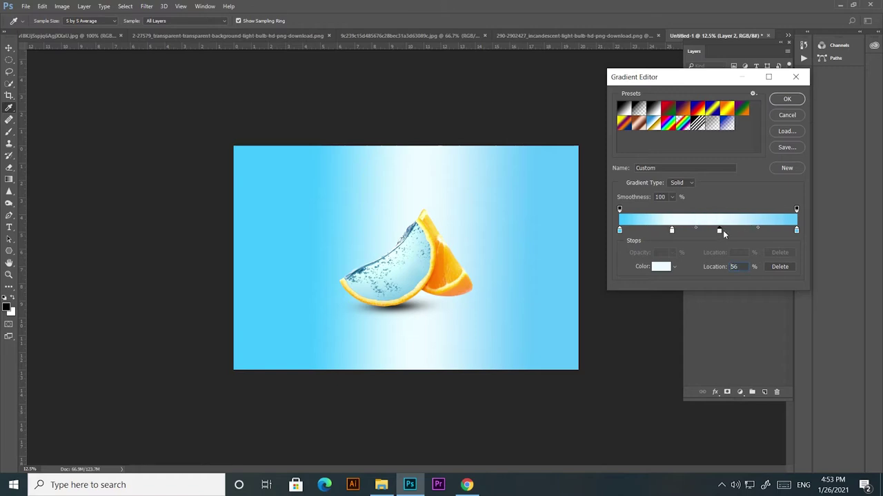
pyautogui.press('Return')
# Step: Enlarge the gradient layer beyond the canvas edges and shift it slightly up
pyautogui.hotkey('ctrl', 't')
pyautogui.moveTo(579, 370)
pyautogui.mouseDown()
pyautogui.moveTo(649, 415)
pyautogui.moveTo(650, 428)
pyautogui.mouseUp()
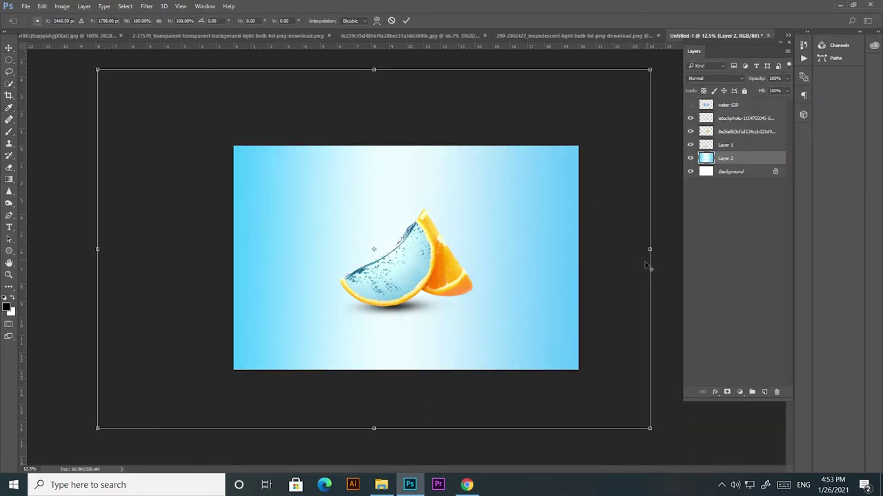
pyautogui.moveTo(650, 249); pyautogui.dragTo(699, 242)
pyautogui.moveTo(502, 285); pyautogui.dragTo(508, 278)
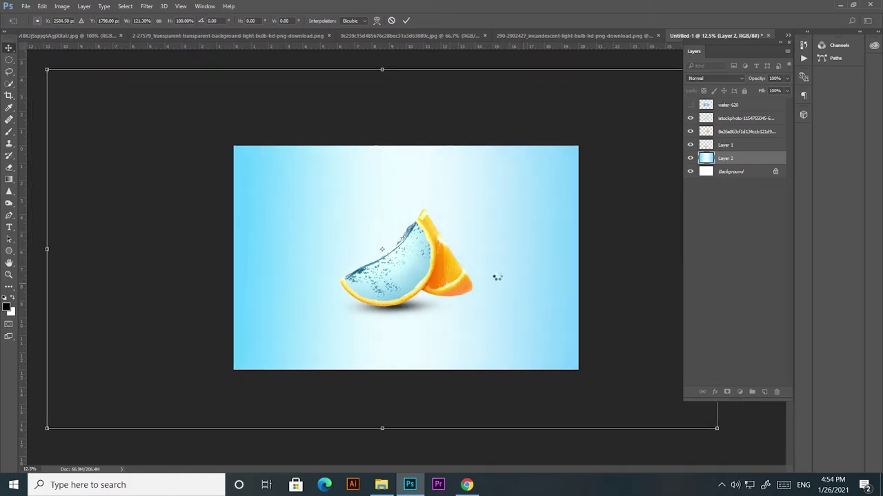
pyautogui.press('Return')
# Step: Drag the two goldfish images in from the source folder
pyautogui.click(381, 484)
pyautogui.keyDown('ctrl'); pyautogui.click(196, 141); pyautogui.keyUp('ctrl')
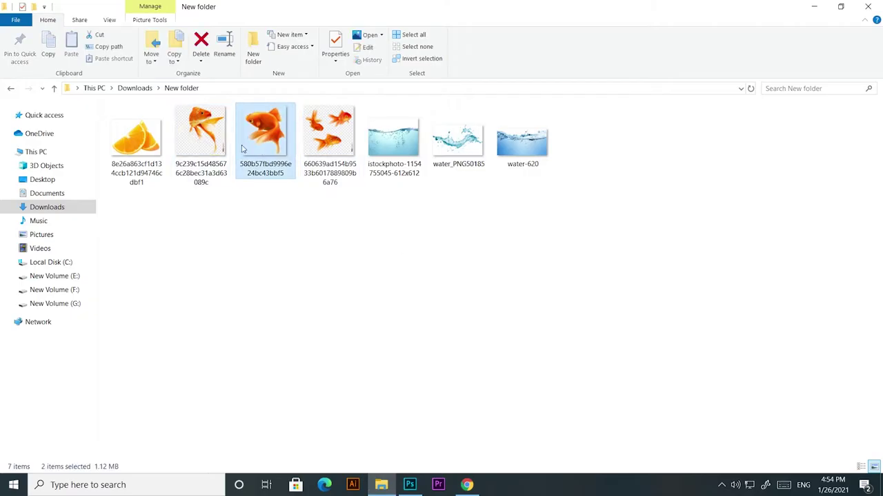
pyautogui.moveTo(195, 140); pyautogui.dragTo(406, 314)
# Step: Hide the second goldfish layer and shrink the top goldfish
pyautogui.click(689, 118)
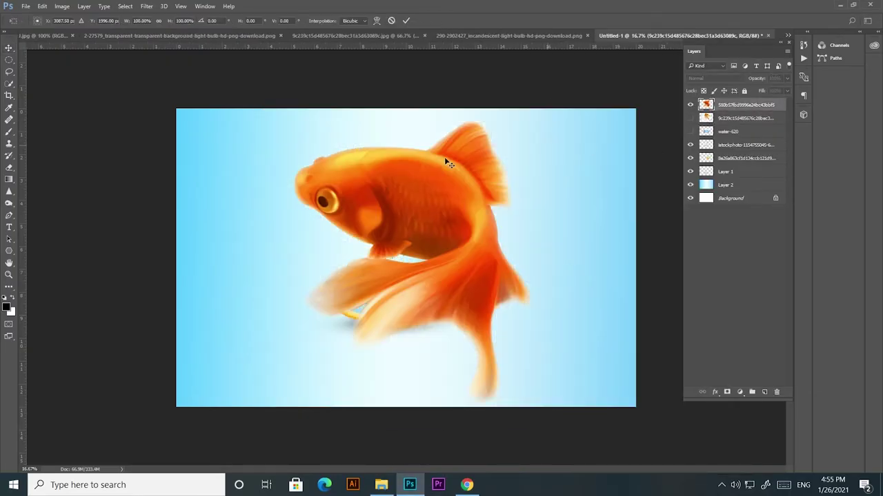
pyautogui.moveTo(444, 157); pyautogui.dragTo(459, 245)
pyautogui.hotkey('ctrl', '+')
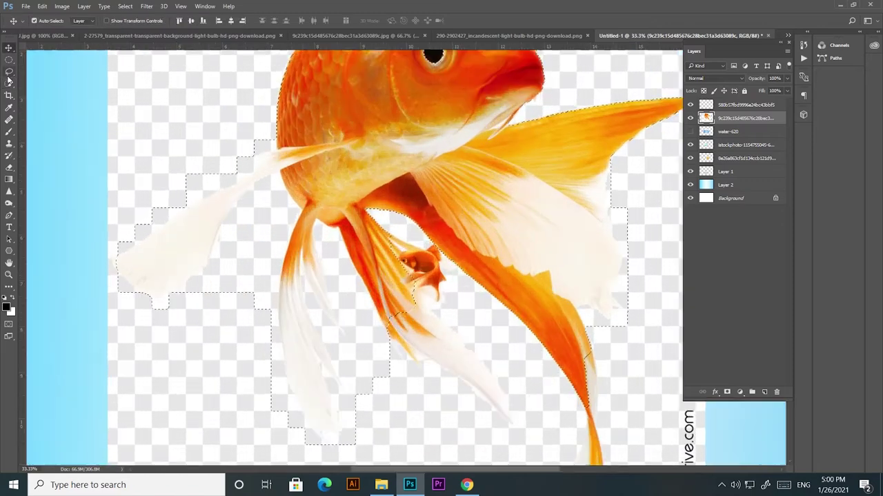
# Step: Select the goldfish with its left fin but no excess tail, and refine its edges
pyautogui.moveTo(265, 219); pyautogui.dragTo(209, 278)
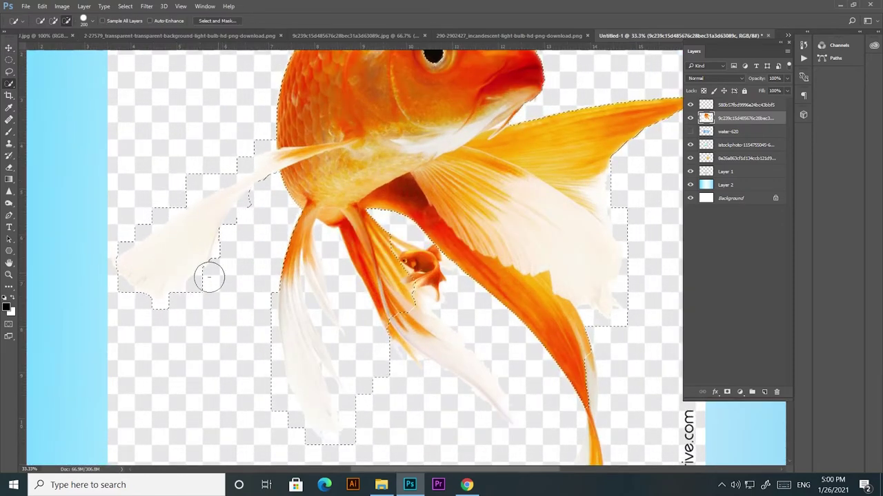
pyautogui.moveTo(358, 421); pyautogui.dragTo(365, 343)
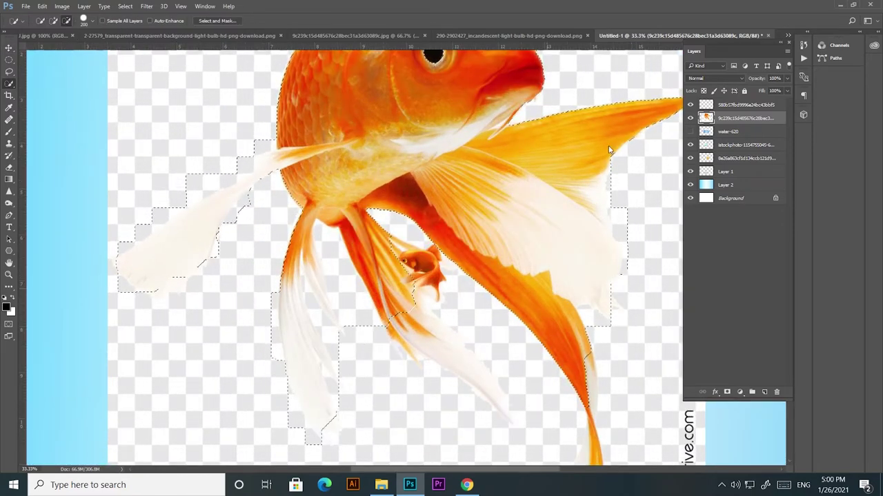
pyautogui.hotkey('ctrl', '-')
pyautogui.hotkey('ctrl', 'alt', 'r')
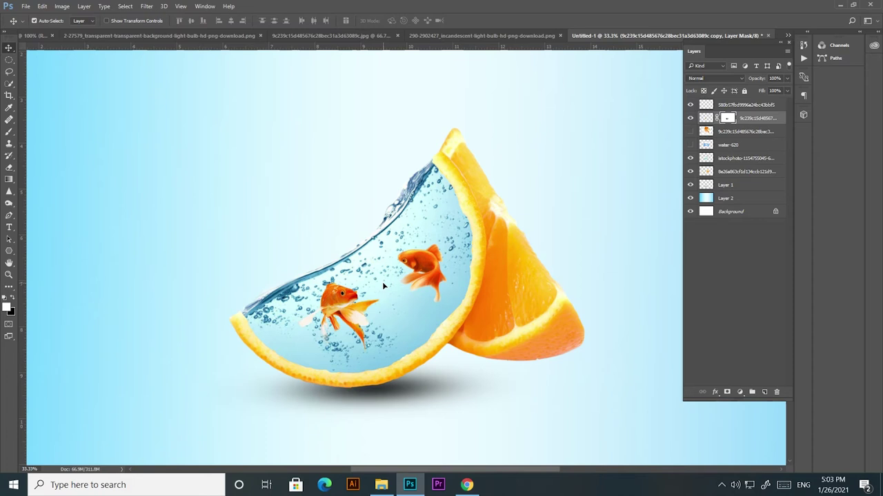
# Step: Slightly enlarge and tilt the lower goldfish, then transform the upper goldfish
pyautogui.hotkey('ctrl', 't')
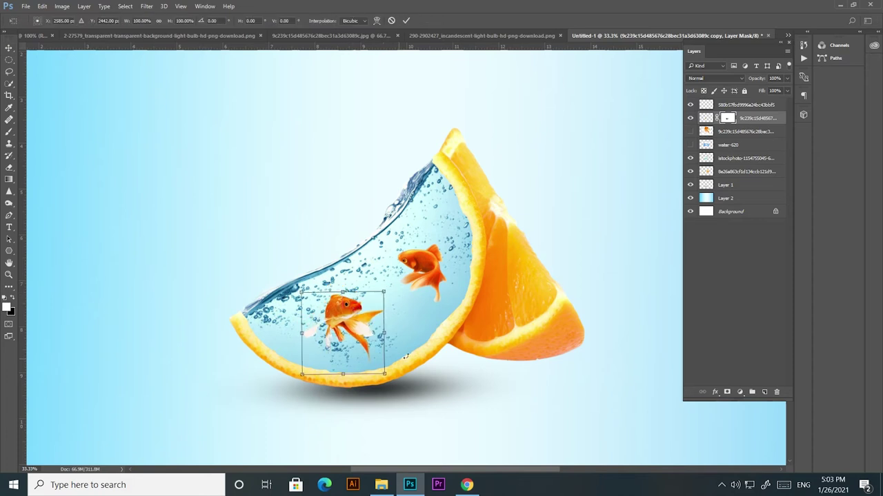
pyautogui.moveTo(383, 286); pyautogui.dragTo(376, 304)
pyautogui.press('Return')
pyautogui.keyDown('ctrl'); pyautogui.click(416, 269); pyautogui.keyUp('ctrl')
pyautogui.hotkey('ctrl', 't')
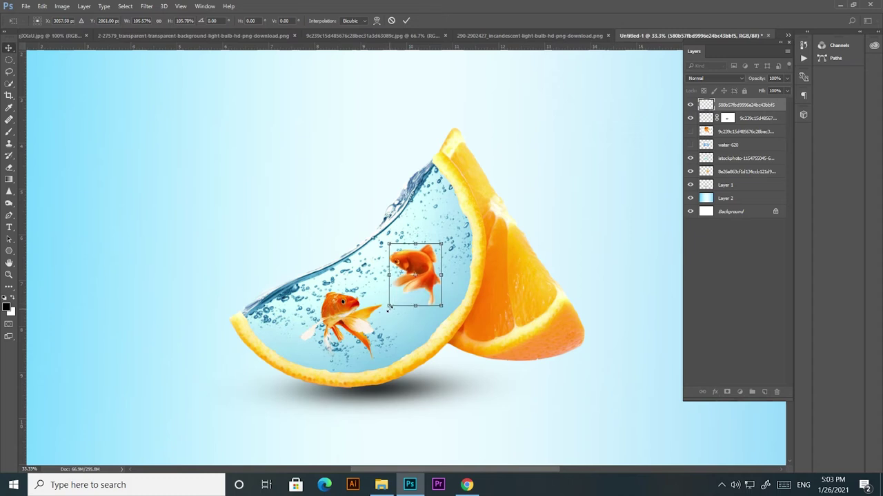
pyautogui.press('Return')
# Step: Duplicate the bubbly water layer above the fish and set it to Soft Light
pyautogui.click(745, 158)
pyautogui.hotkey('ctrl', 'j')
pyautogui.hotkey('ctrl', 'shift', ']')
pyautogui.click(714, 77)
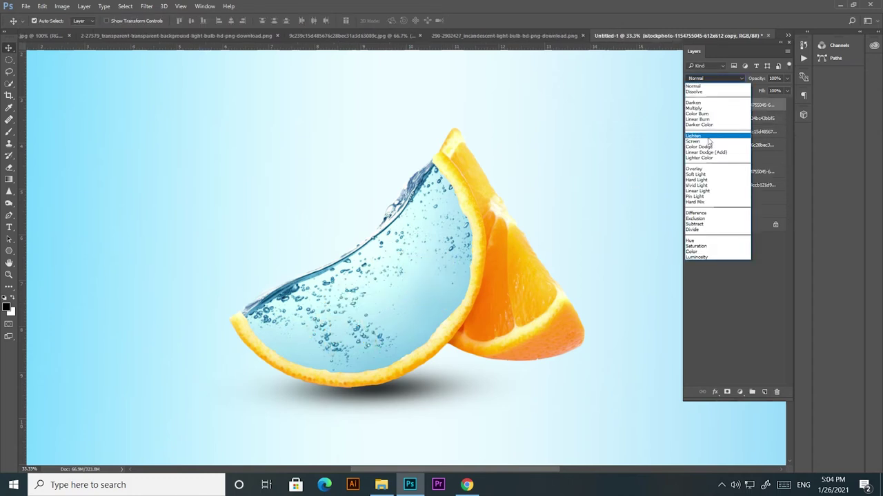
pyautogui.click(709, 142)
pyautogui.click(715, 78)
pyautogui.click(695, 174)
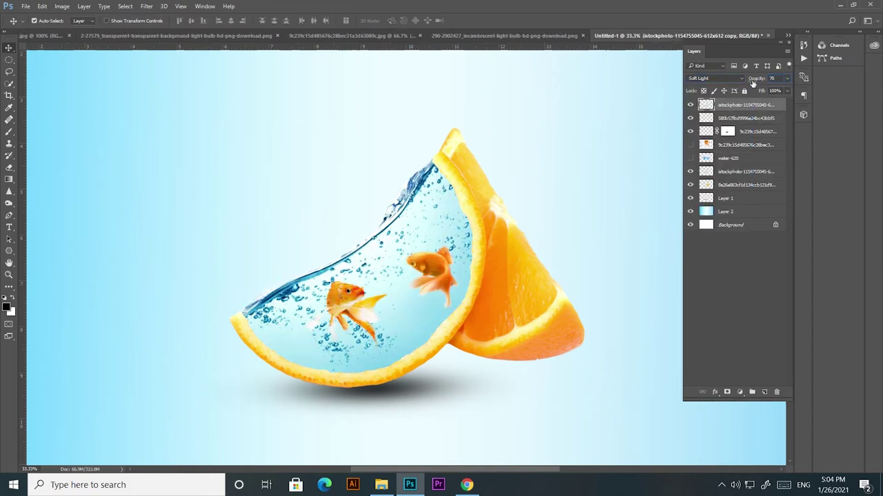
pyautogui.click(691, 105)
pyautogui.click(690, 105)
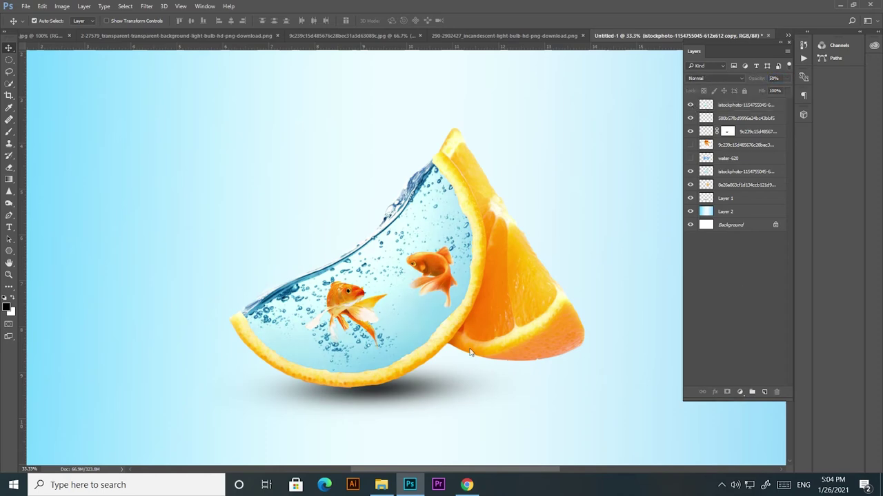
# Step: Readjust the upper goldfish and squash the shadow flatter vertically
pyautogui.hotkey('ctrl', '-')
pyautogui.click(745, 131)
pyautogui.click(745, 105)
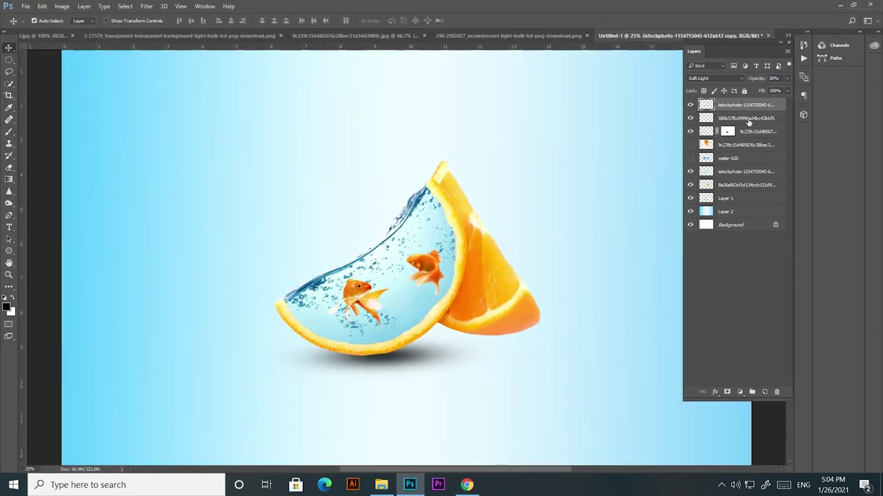
pyautogui.click(748, 119)
pyautogui.hotkey('ctrl', 't')
pyautogui.press('Return')
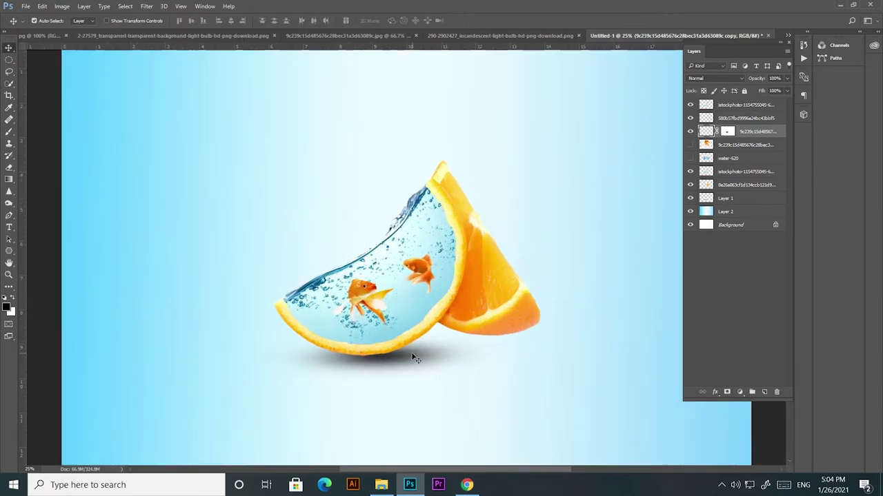
pyautogui.keyDown('ctrl'); pyautogui.click(381, 361); pyautogui.keyUp('ctrl')
pyautogui.moveTo(381, 324)
pyautogui.mouseDown()
pyautogui.moveTo(373, 340)
pyautogui.moveTo(387, 366)
pyautogui.mouseUp()
# Step: Commit the flattened shadow and add a Drop Shadow to the orange layer
pyautogui.press('Return')
pyautogui.click(745, 185)
pyautogui.rightClick(745, 185)
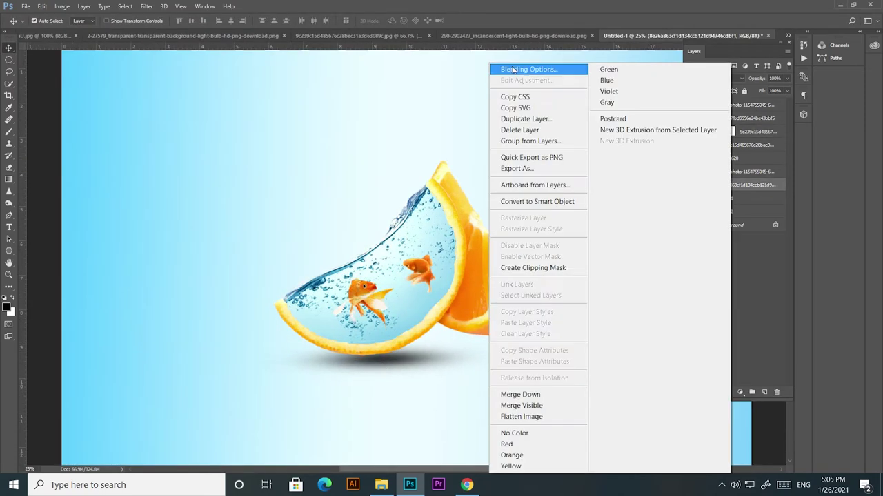
pyautogui.click(514, 69)
pyautogui.click(551, 331)
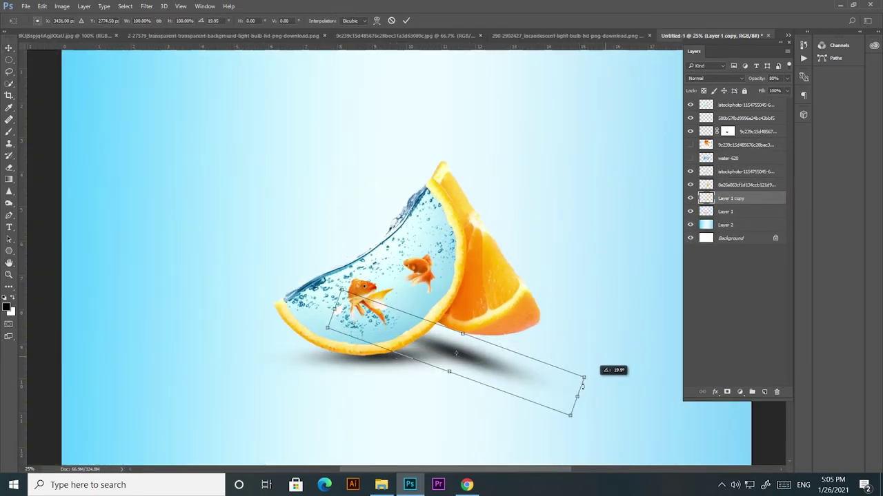
# Step: Rotate, narrow and shrink the copied shadow, tucking it under the right orange wedge
pyautogui.moveTo(582, 387); pyautogui.dragTo(598, 352)
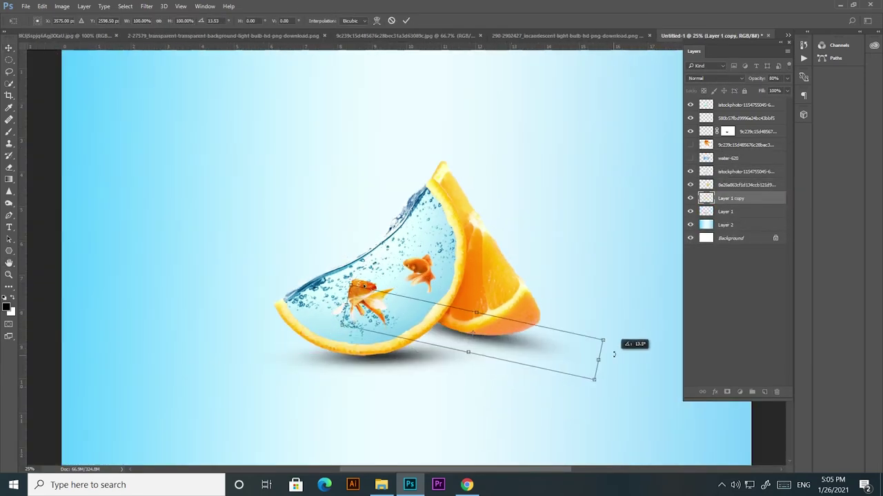
pyautogui.moveTo(330, 304); pyautogui.dragTo(388, 313)
pyautogui.moveTo(552, 357); pyautogui.dragTo(466, 355)
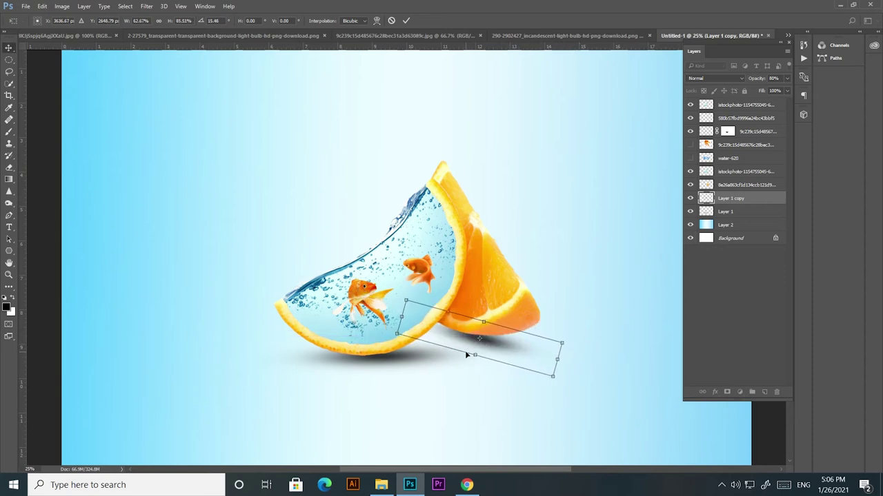
pyautogui.moveTo(552, 367); pyautogui.dragTo(562, 367)
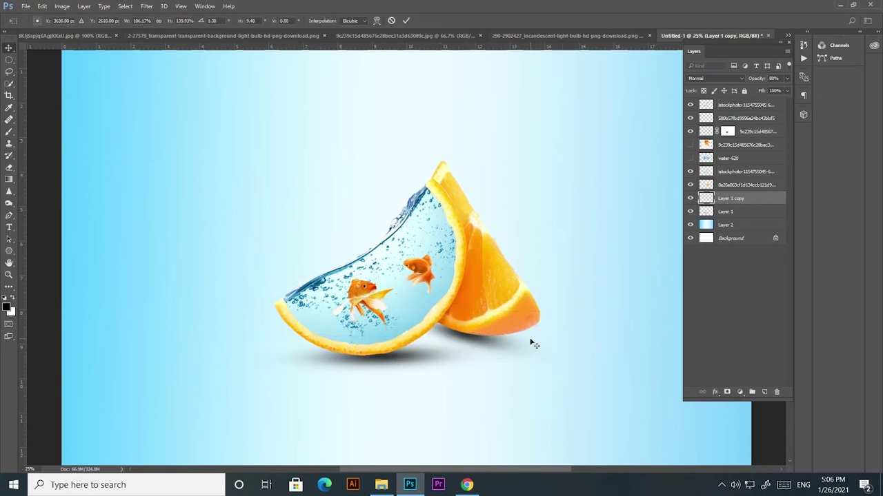
pyautogui.press('Return')
# Step: Raise the copied shadow's opacity to darken it
pyautogui.hotkey('ctrl', '0')
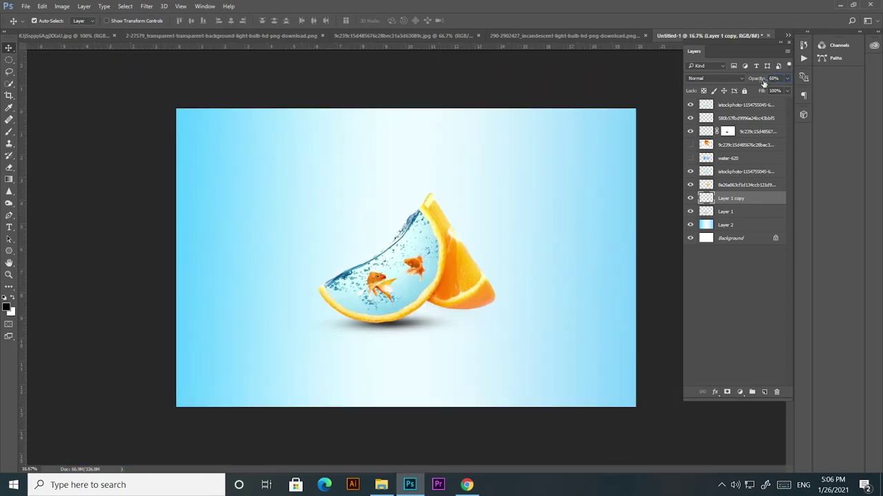
pyautogui.moveTo(763, 82); pyautogui.dragTo(781, 78)
pyautogui.hotkey('alt', '[')
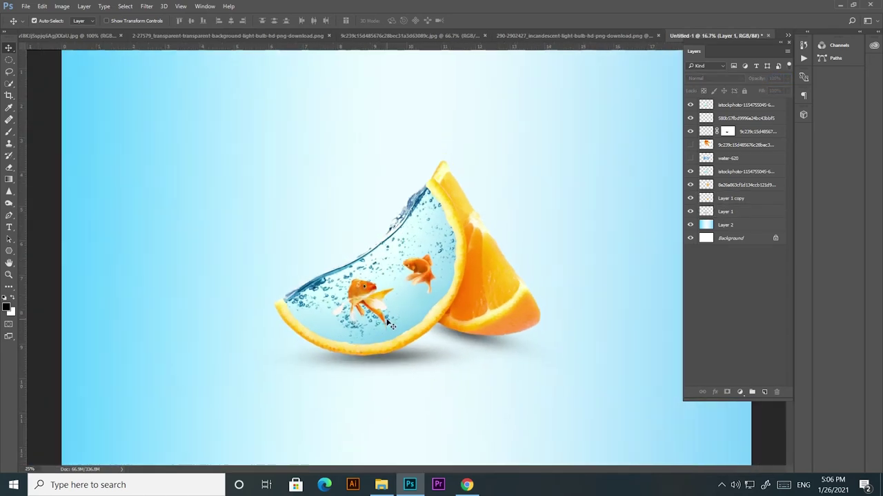
# Step: Place the water_PNG50185 splash image onto the canvas and rasterize its layer
pyautogui.click(319, 326)
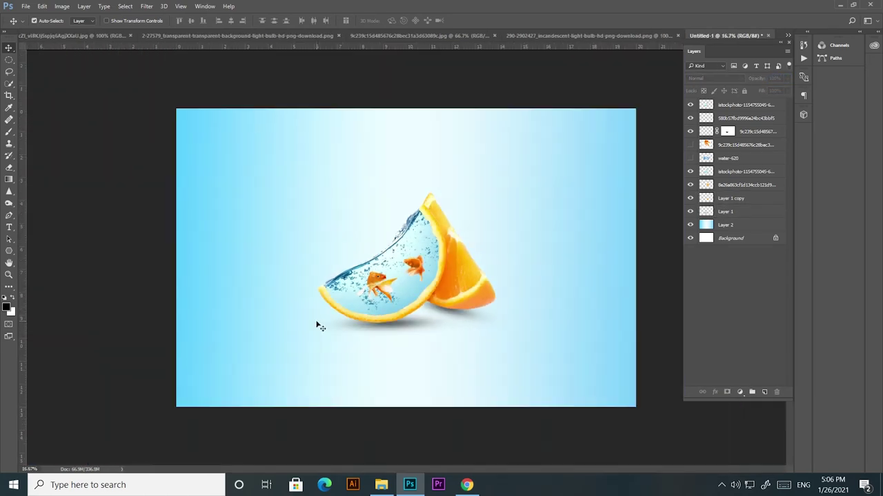
pyautogui.hotkey('alt', 'Tab')
pyautogui.moveTo(457, 138); pyautogui.dragTo(405, 276)
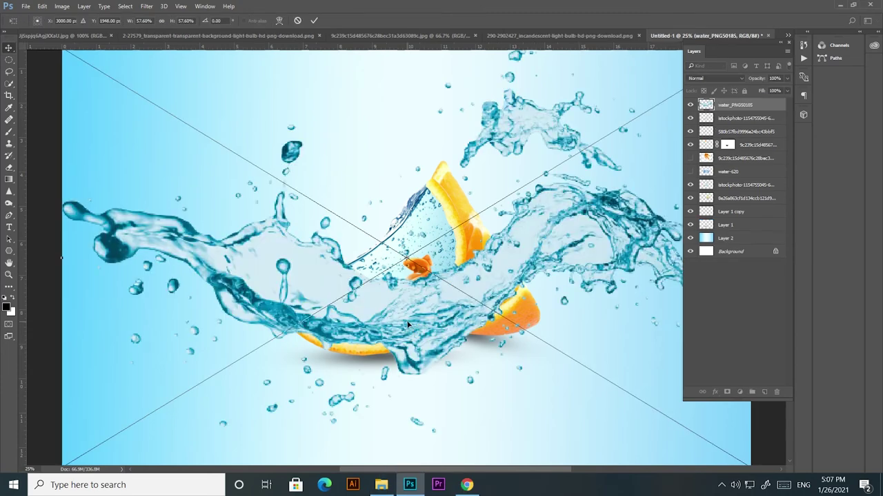
pyautogui.press('Return')
pyautogui.rightClick(729, 105)
pyautogui.click(541, 257)
# Step: Shrink, rotate and position the splash at the orange slice's left tip
pyautogui.hotkey('ctrl', 't')
pyautogui.moveTo(404, 221)
pyautogui.mouseDown()
pyautogui.moveTo(328, 272)
pyautogui.moveTo(413, 207)
pyautogui.mouseUp()
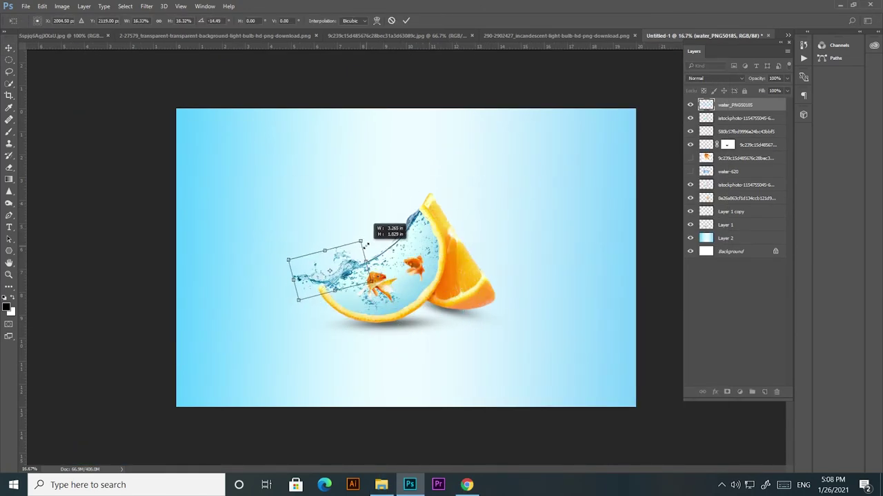
pyautogui.hotkey('ctrl', '+')
# Step: Erase excess splash areas and apply a Warp transform to the splash
pyautogui.hotkey('ctrl', '+')
pyautogui.moveTo(362, 293); pyautogui.dragTo(314, 286)
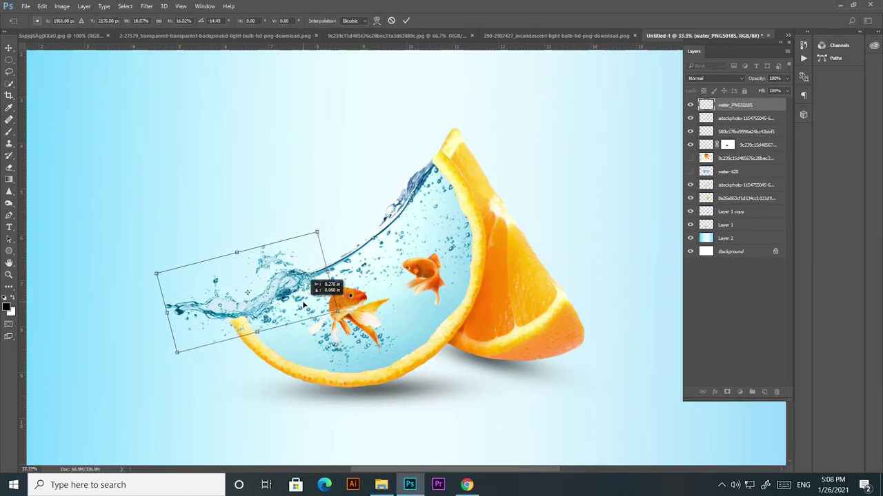
pyautogui.press('Return')
pyautogui.press('e')
pyautogui.hotkey('ctrl', '+')
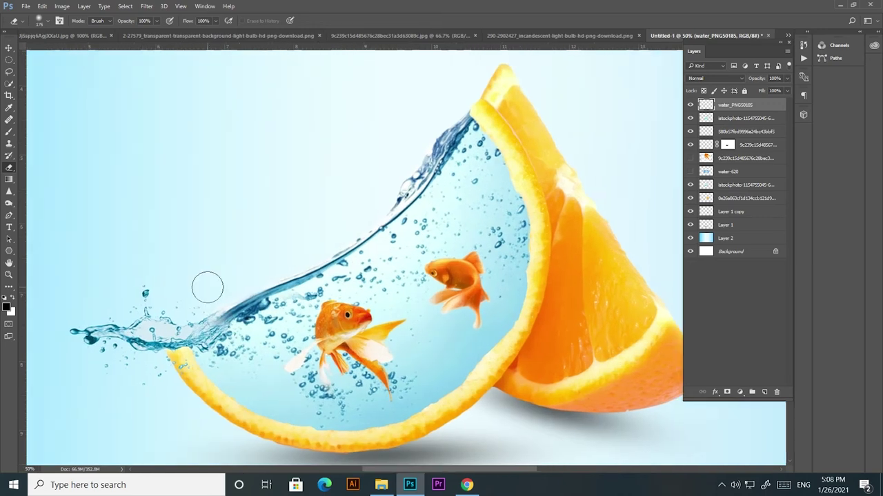
pyautogui.hotkey('ctrl', 't')
pyautogui.rightClick(238, 361)
pyautogui.click(268, 269)
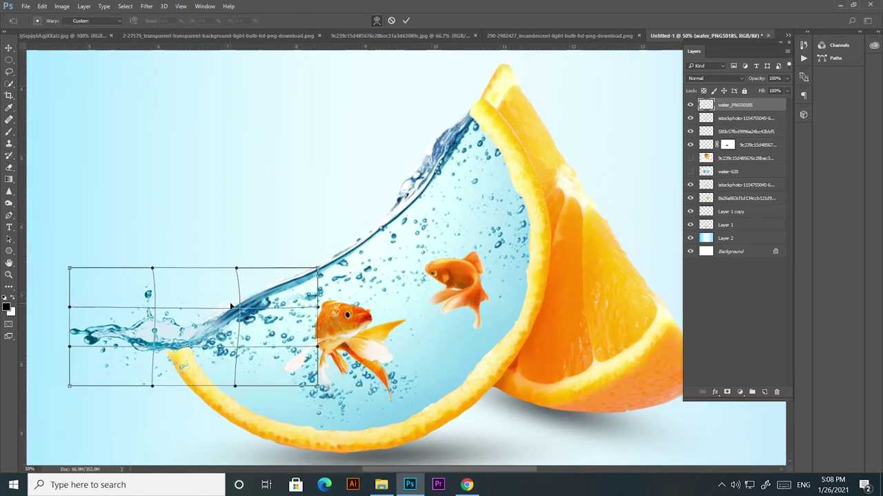
pyautogui.press('Return')
pyautogui.hotkey('ctrl', 'l')
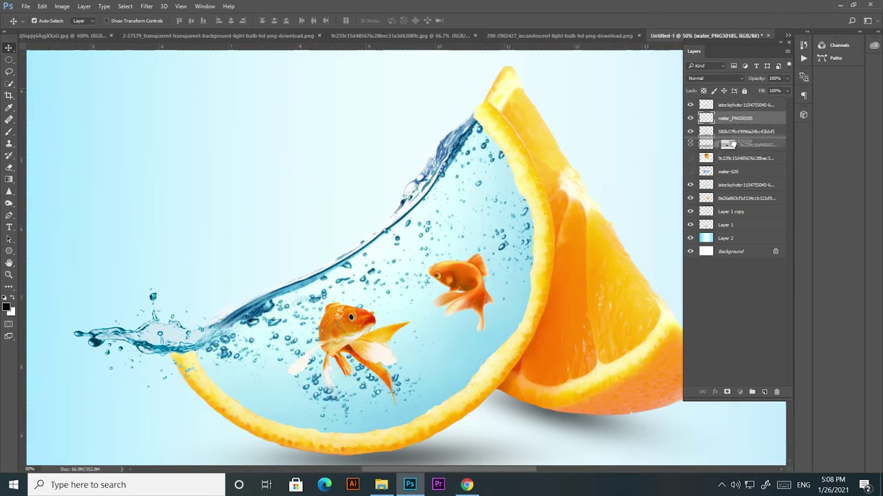
# Step: Move the water_PNG50185 layer to the top and bend the splash along the water's curve
pyautogui.moveTo(731, 217); pyautogui.dragTo(734, 104)
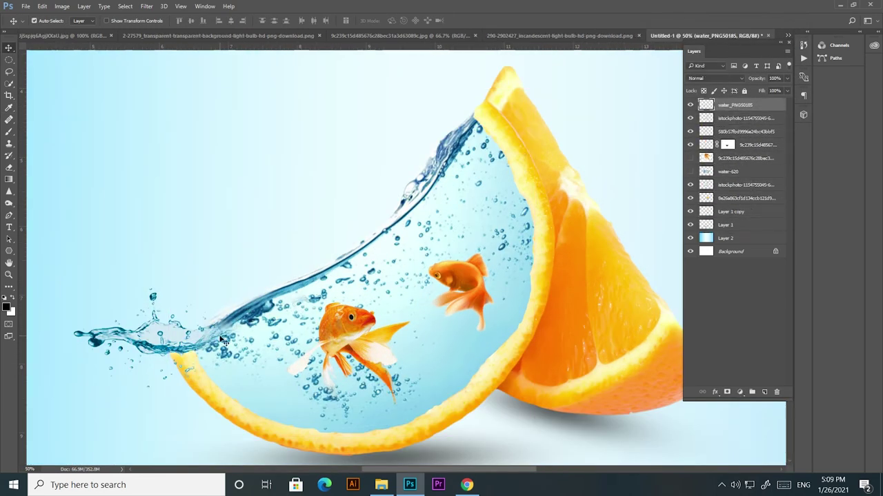
pyautogui.press('e')
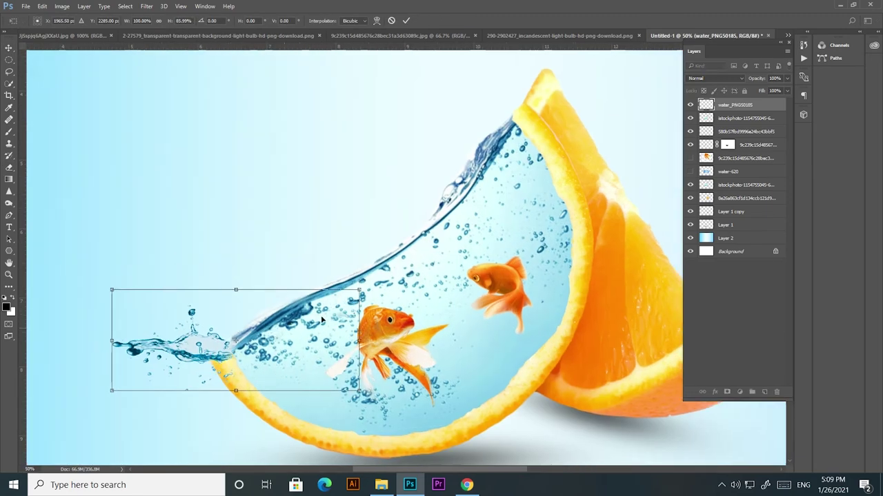
pyautogui.moveTo(249, 369); pyautogui.dragTo(215, 302)
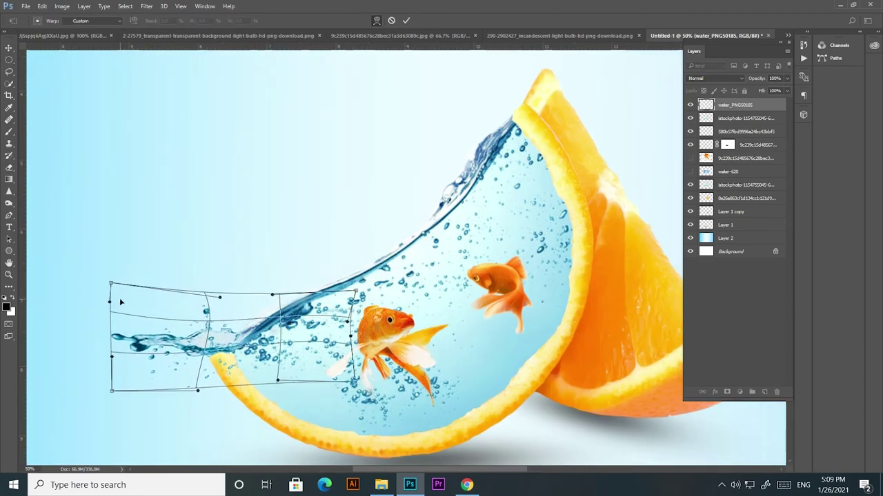
pyautogui.hotkey('ctrl', '-')
pyautogui.press('Return')
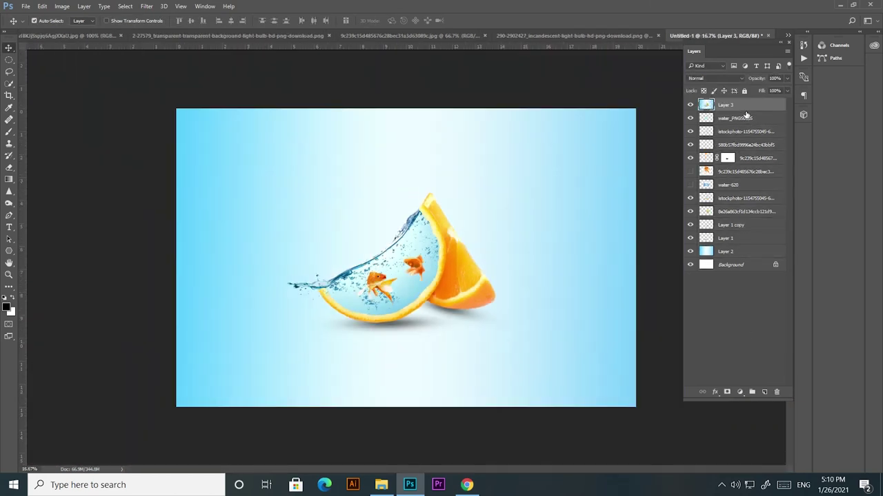
# Step: Set the merged Layer 3 to Linear Light and apply a subtle High Pass filter
pyautogui.click(696, 191)
pyautogui.click(146, 6)
pyautogui.click(325, 232)
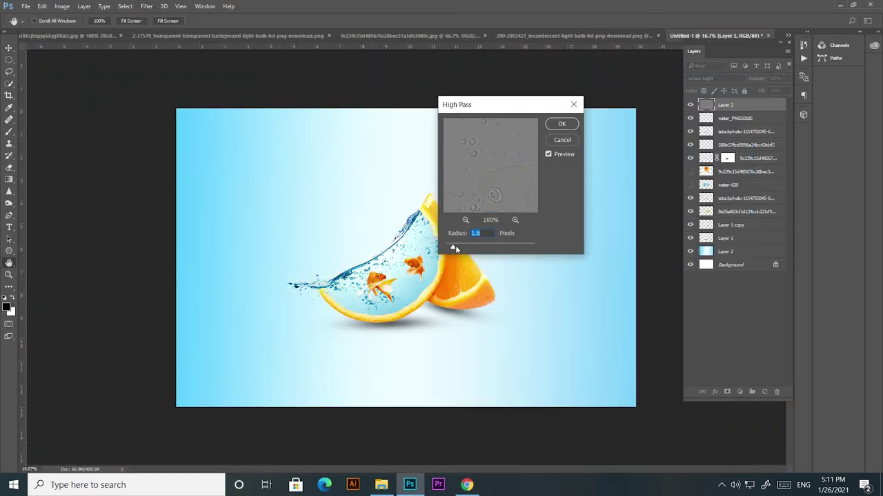
pyautogui.moveTo(453, 247); pyautogui.dragTo(447, 247)
pyautogui.press('Return')
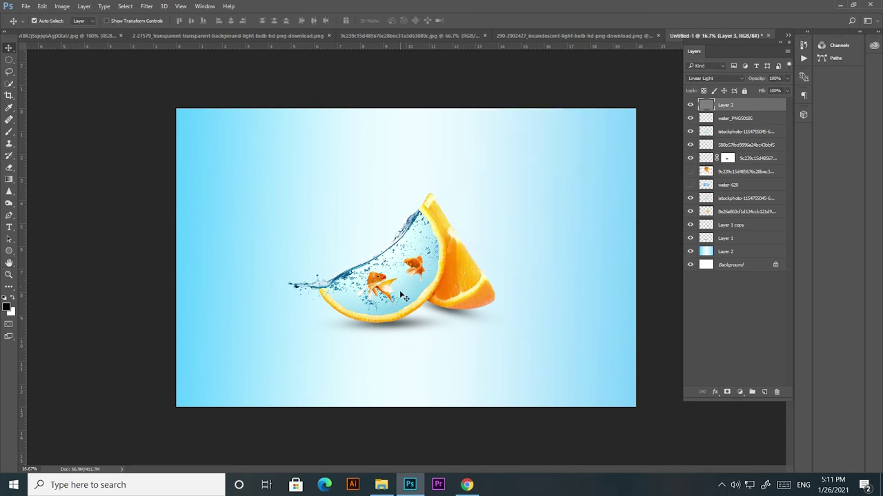
pyautogui.press('v')
# Step: Darken the orange slice layer's tones with Levels and Curves adjustments
pyautogui.click(745, 211)
pyautogui.hotkey('ctrl', 'l')
pyautogui.moveTo(624, 131); pyautogui.dragTo(651, 132)
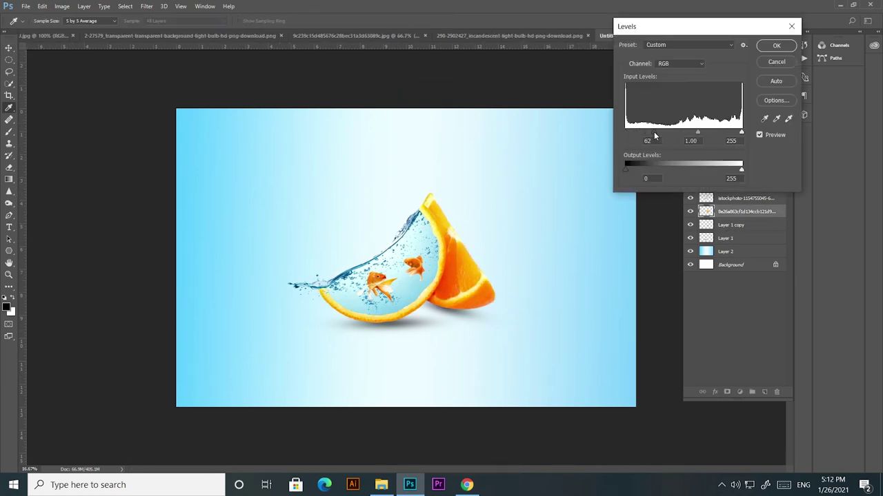
pyautogui.press('Return')
pyautogui.hotkey('ctrl', 'm')
pyautogui.click(600, 172)
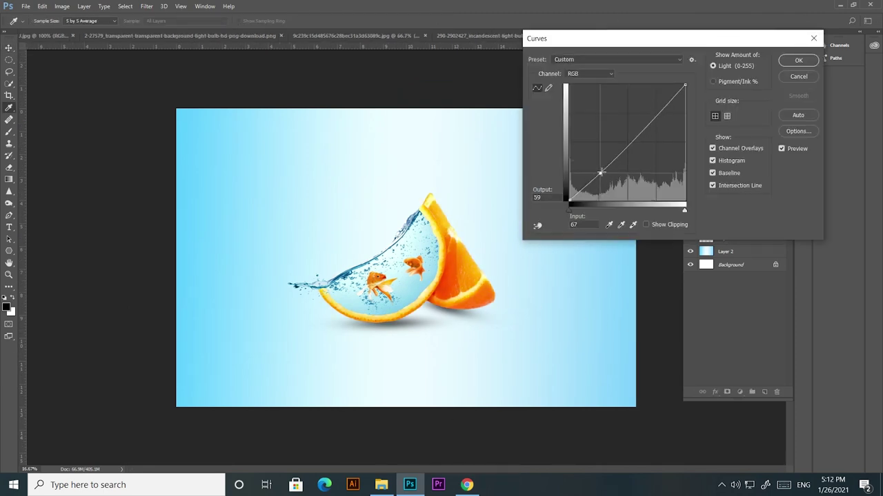
pyautogui.click(781, 61)
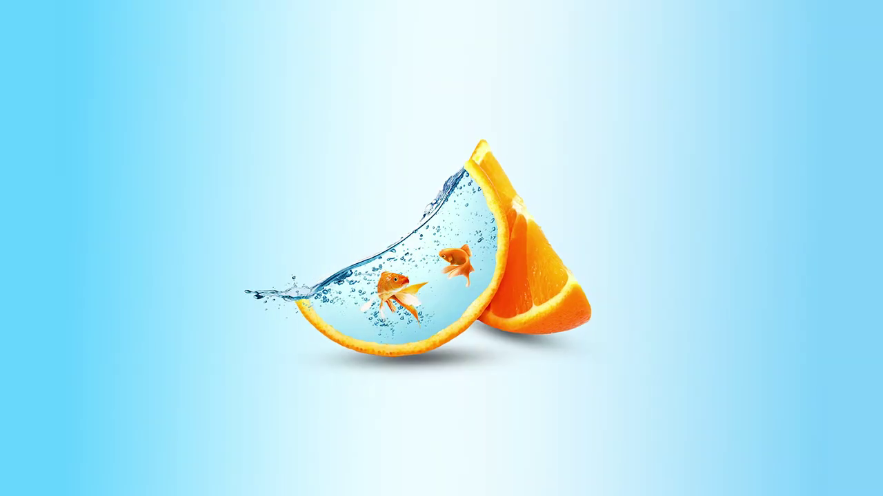